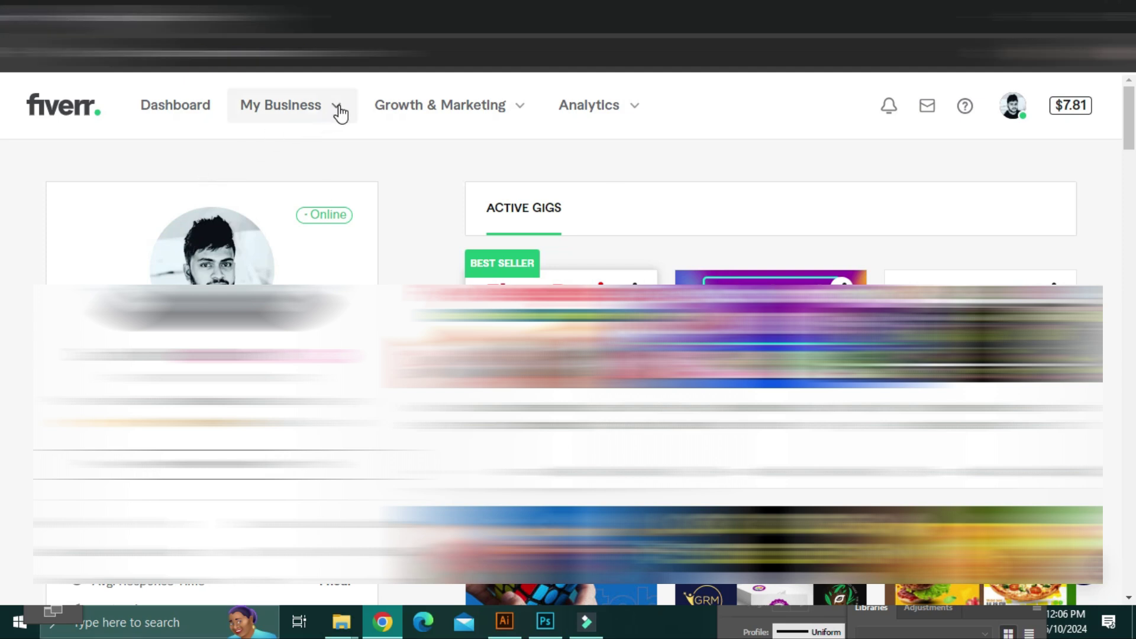
# Go to My Business > Earnings and show the Financial documents section with the statement of earnings.
pyautogui.click(340, 111)
pyautogui.click(571, 146)
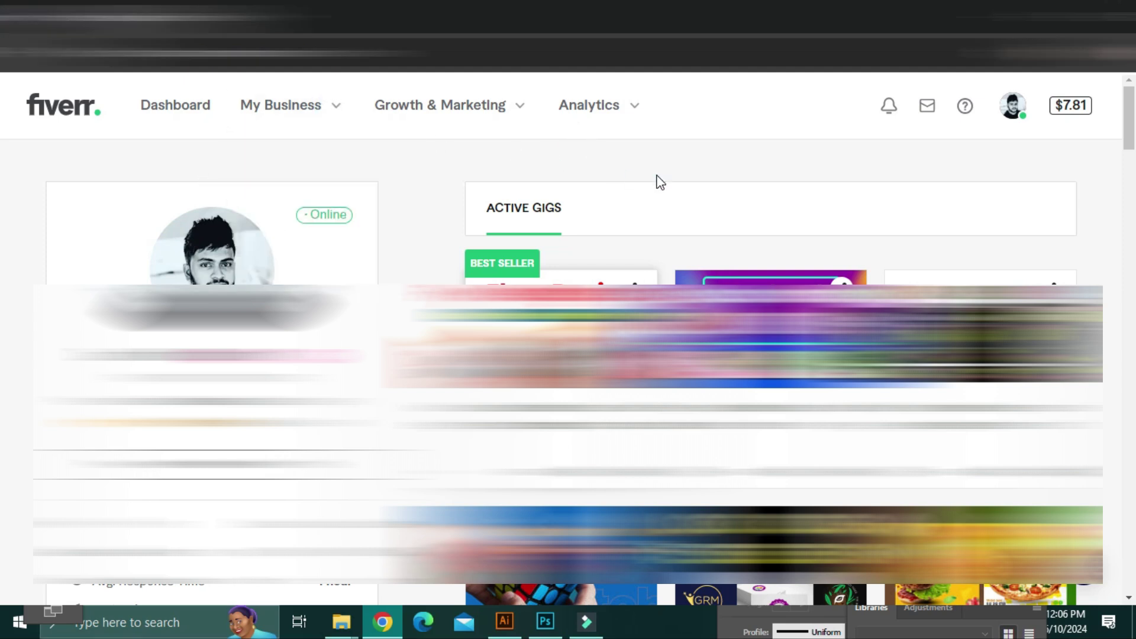
pyautogui.click(336, 113)
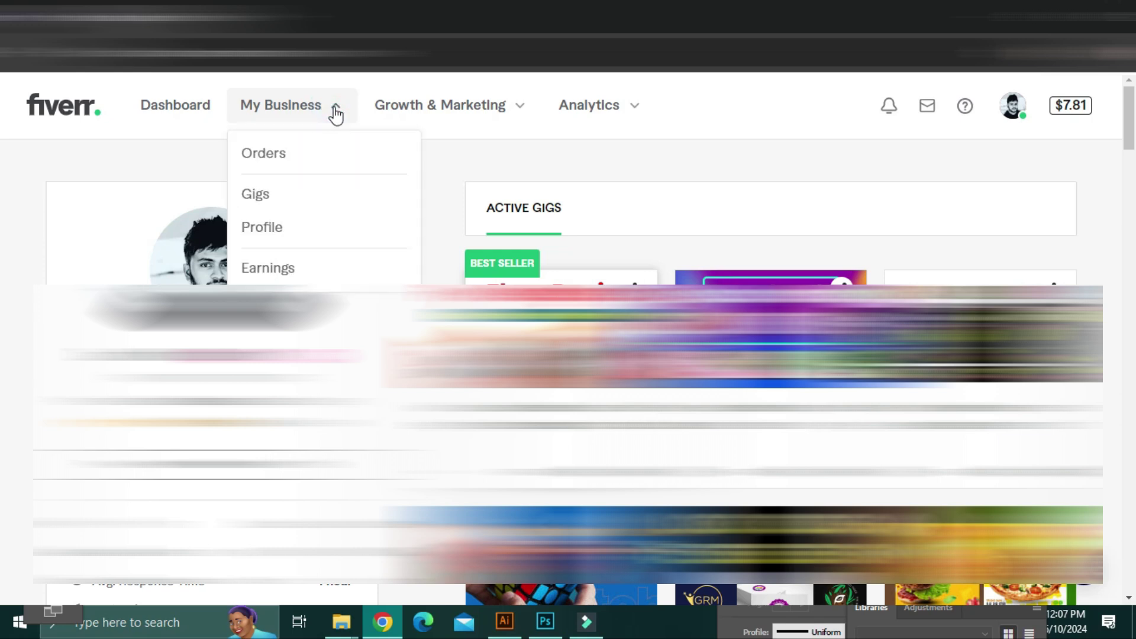
pyautogui.click(296, 267)
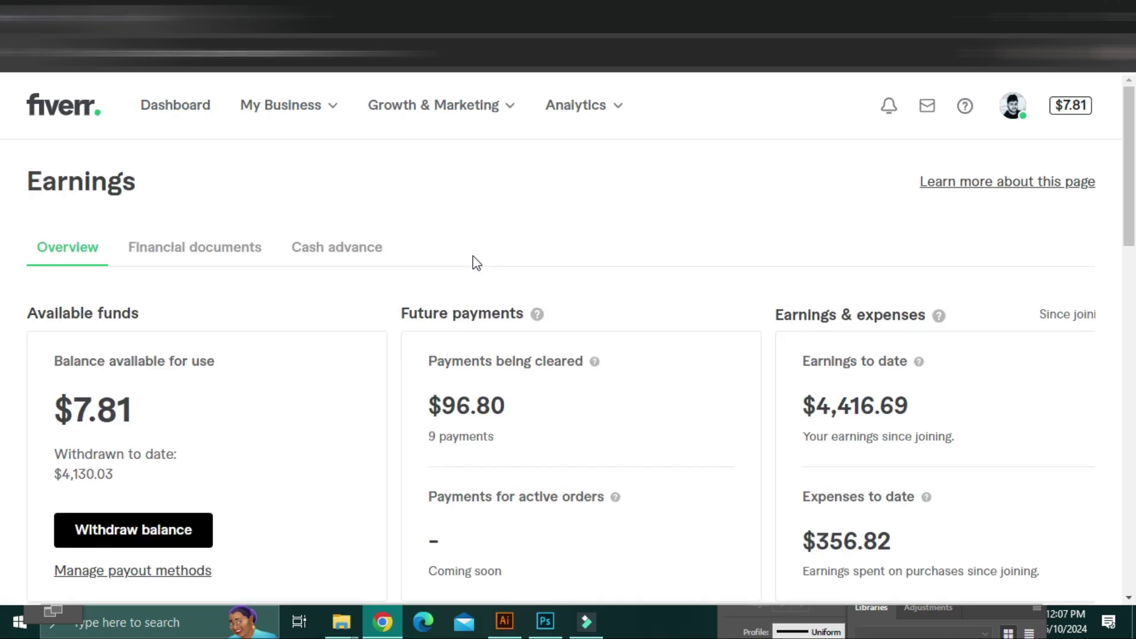
pyautogui.click(220, 253)
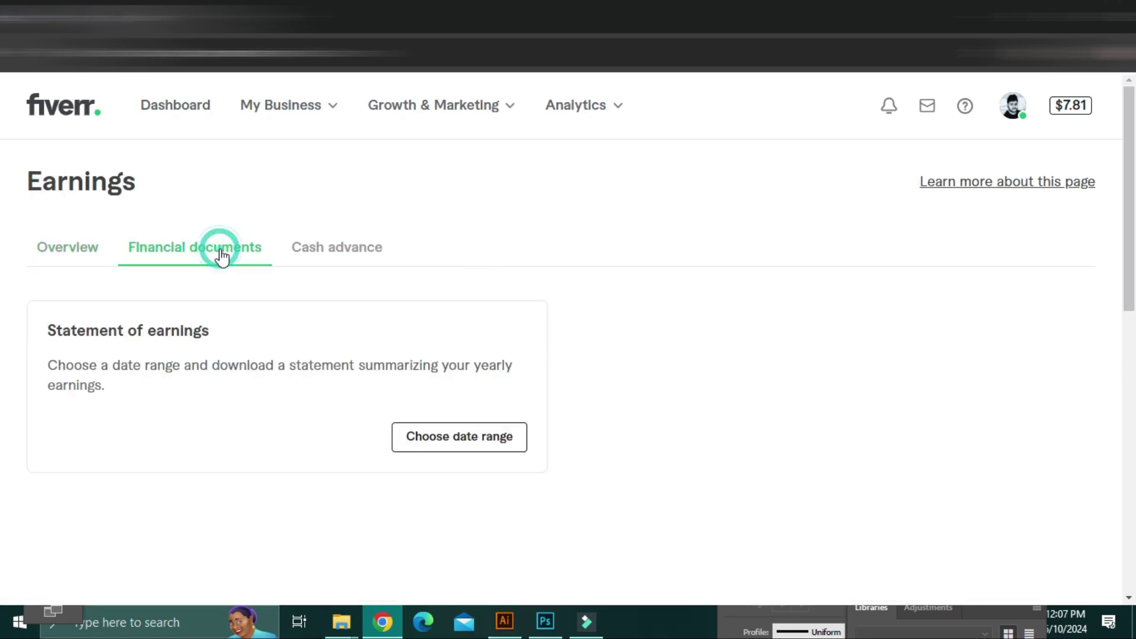
# Show the Cash advance section with the $200.00 advance and $113.97 left to pay.
pyautogui.click(327, 241)
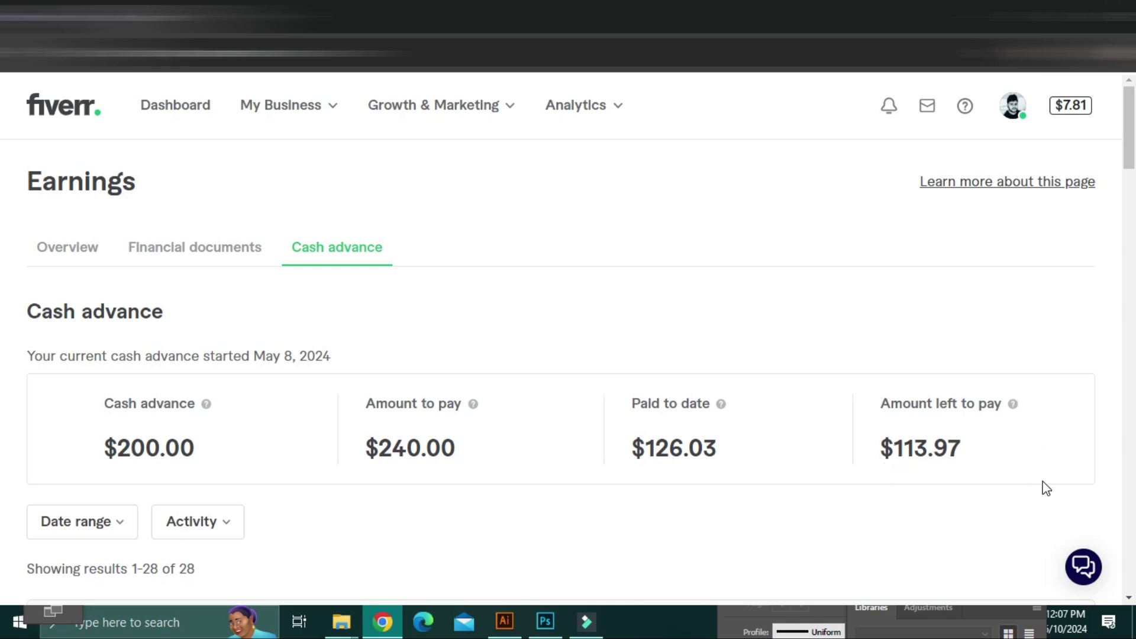
pyautogui.scroll(-3, 963, 502)
pyautogui.scroll(-2, 960, 499)
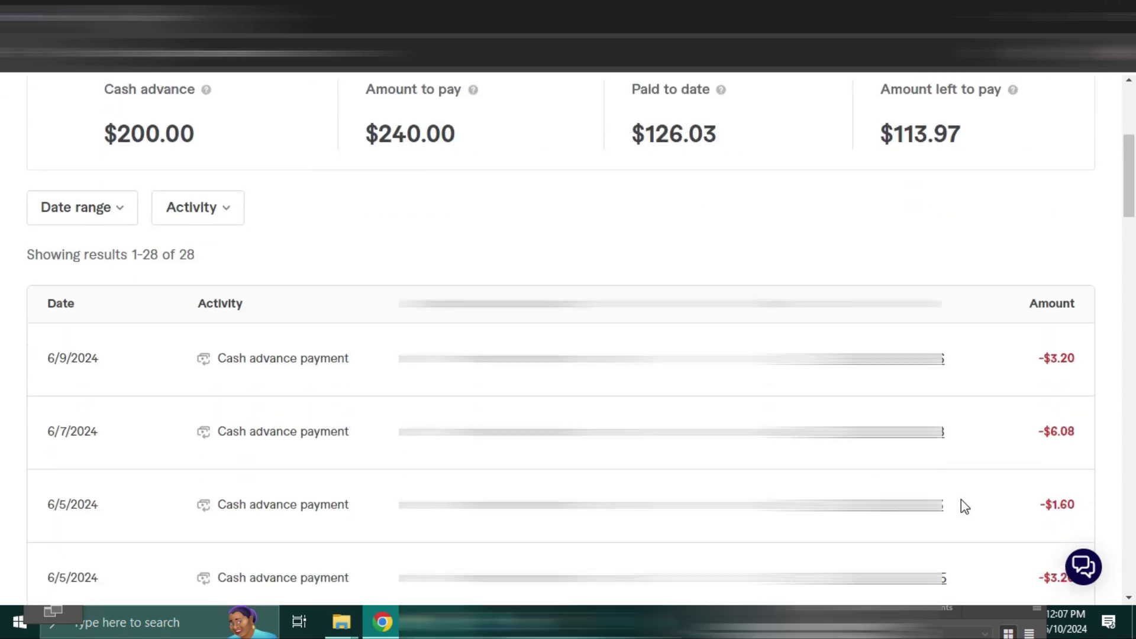
pyautogui.scroll(-3, 1026, 414)
pyautogui.scroll(-2, 1030, 415)
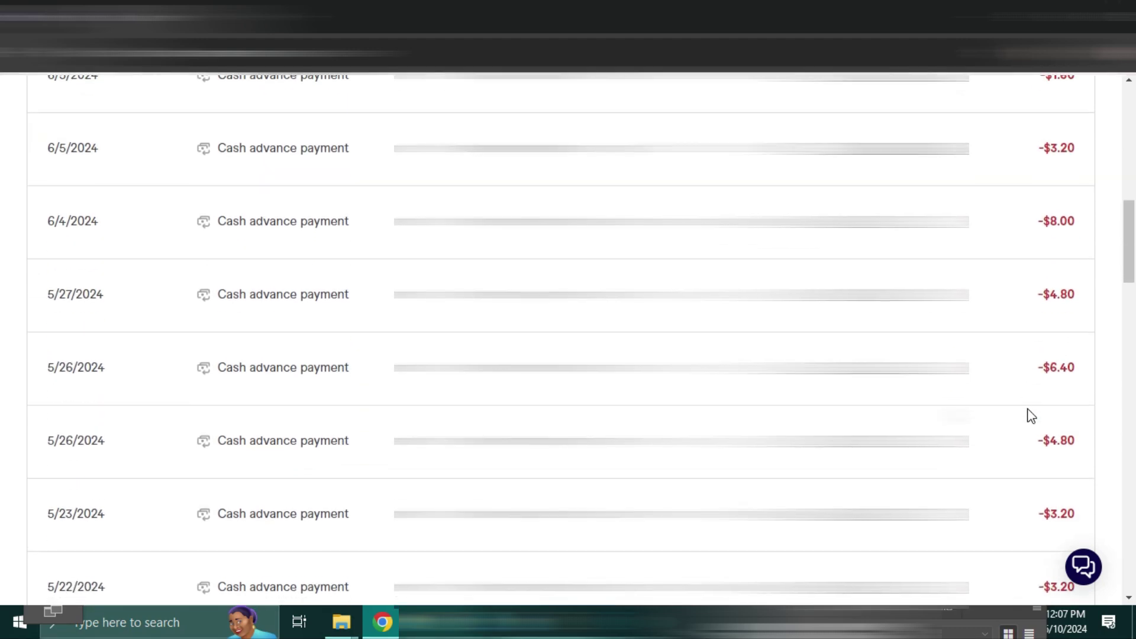
pyautogui.scroll(-1, 1029, 414)
pyautogui.scroll(-3, 1029, 414)
pyautogui.scroll(-2, 1029, 414)
pyautogui.scroll(-2, 1030, 415)
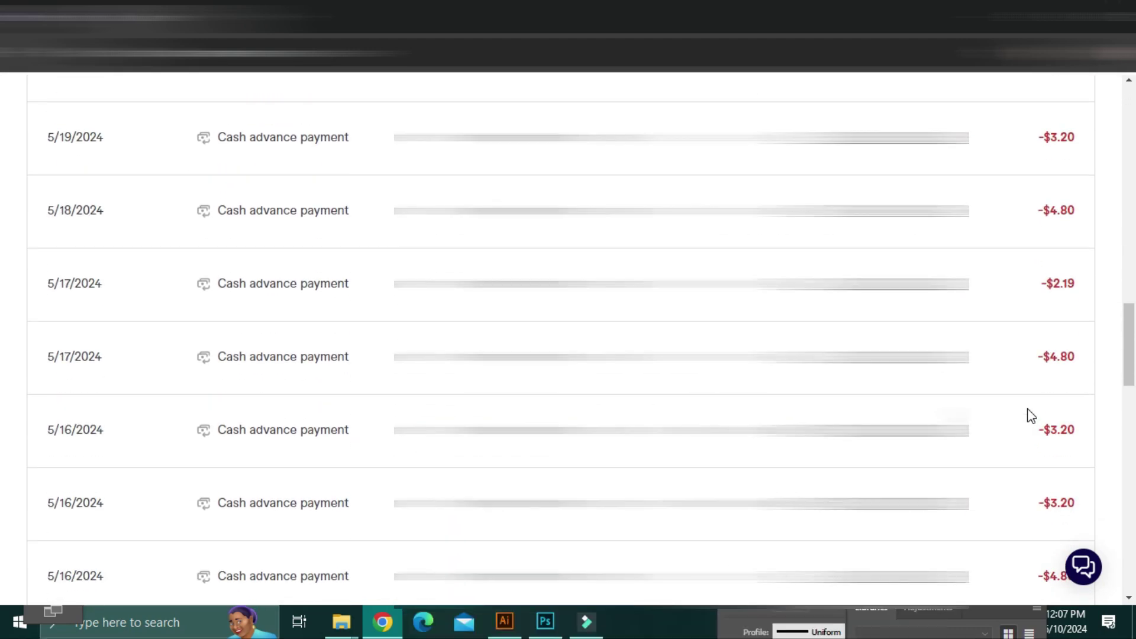
pyautogui.scroll(-3, 1030, 415)
pyautogui.scroll(-3, 1029, 415)
pyautogui.scroll(-3, 1029, 414)
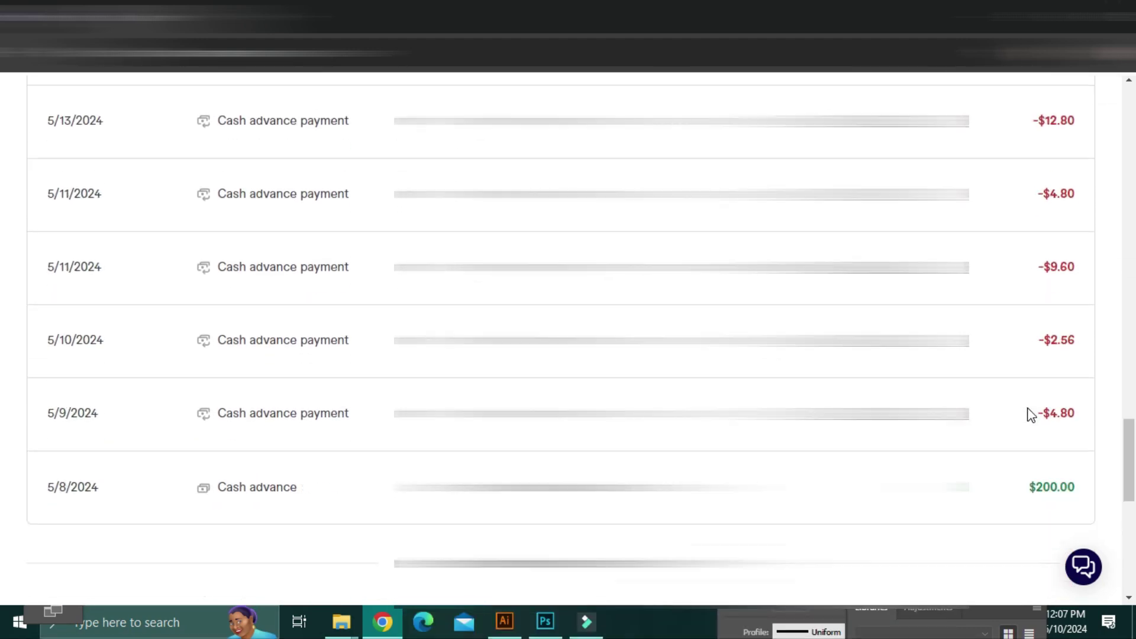
pyautogui.scroll(4, 1029, 415)
pyautogui.scroll(5, 1030, 415)
pyautogui.scroll(5, 1030, 414)
pyautogui.scroll(5, 1029, 415)
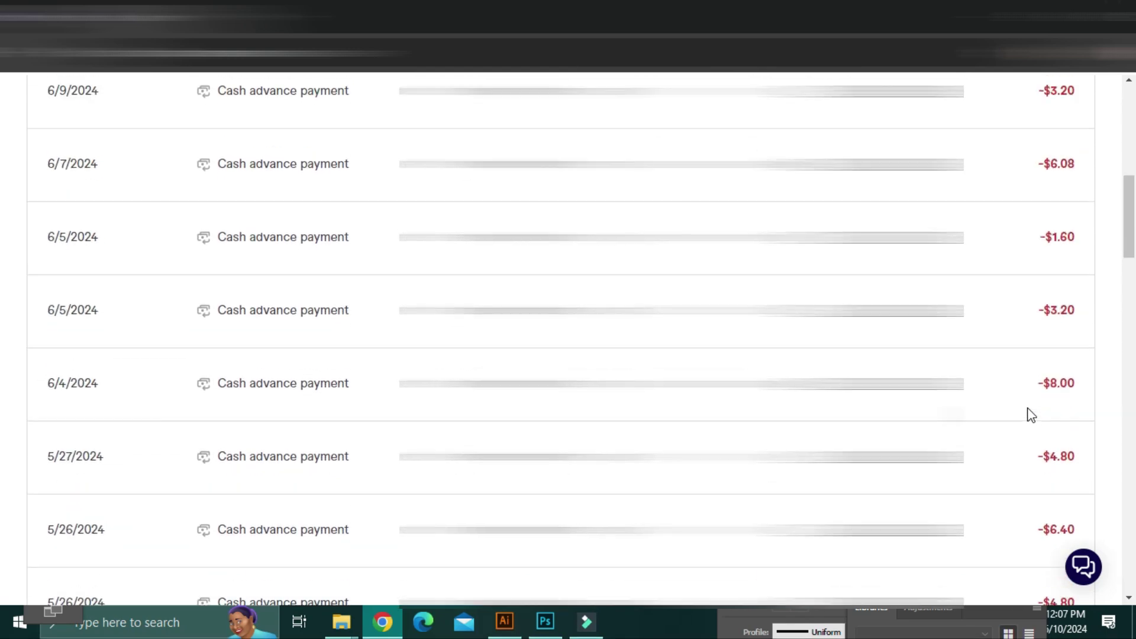
pyautogui.scroll(4, 1030, 414)
pyautogui.scroll(3, 1030, 414)
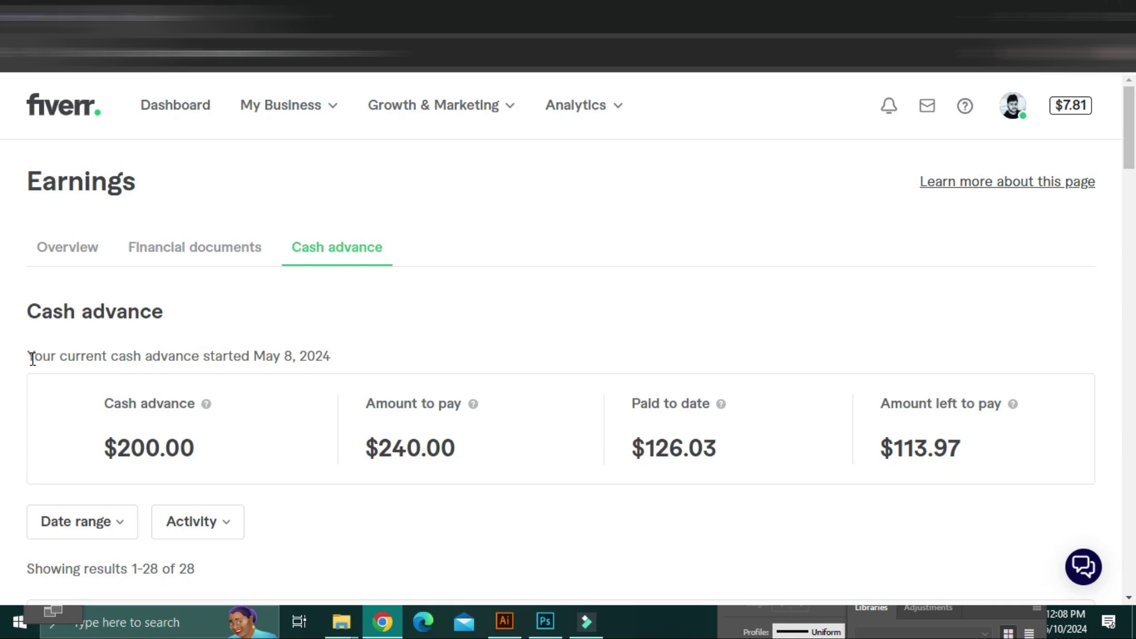
# Highlight the advance start date line, the $126.03 paid, and the $113.97 left to pay.
pyautogui.moveTo(31, 358); pyautogui.dragTo(340, 352)
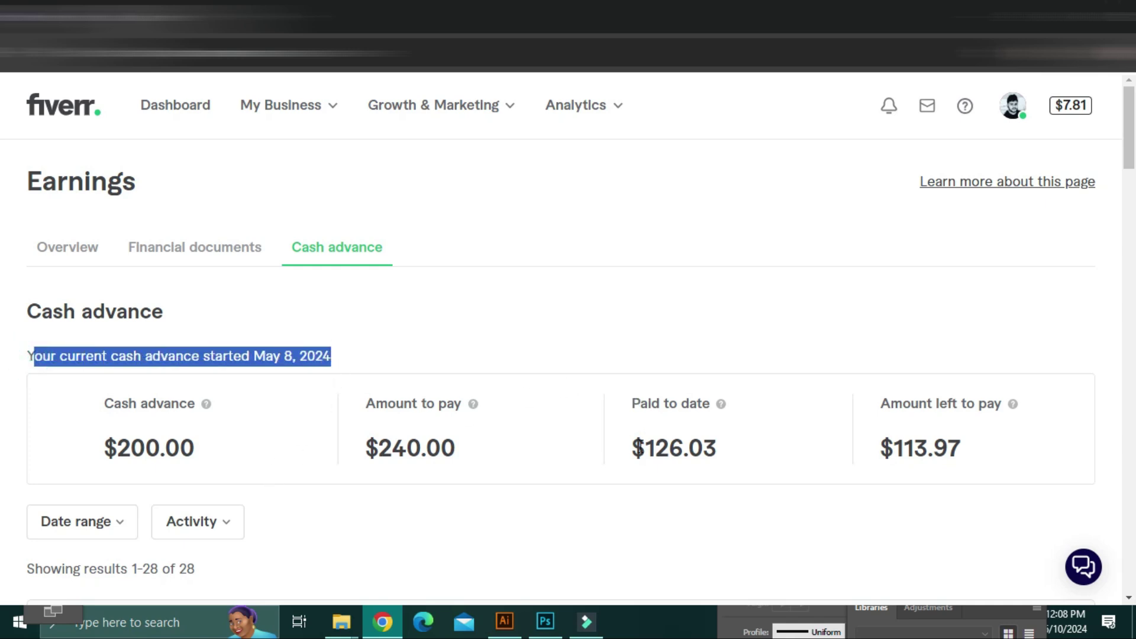
pyautogui.moveTo(634, 450); pyautogui.dragTo(731, 451)
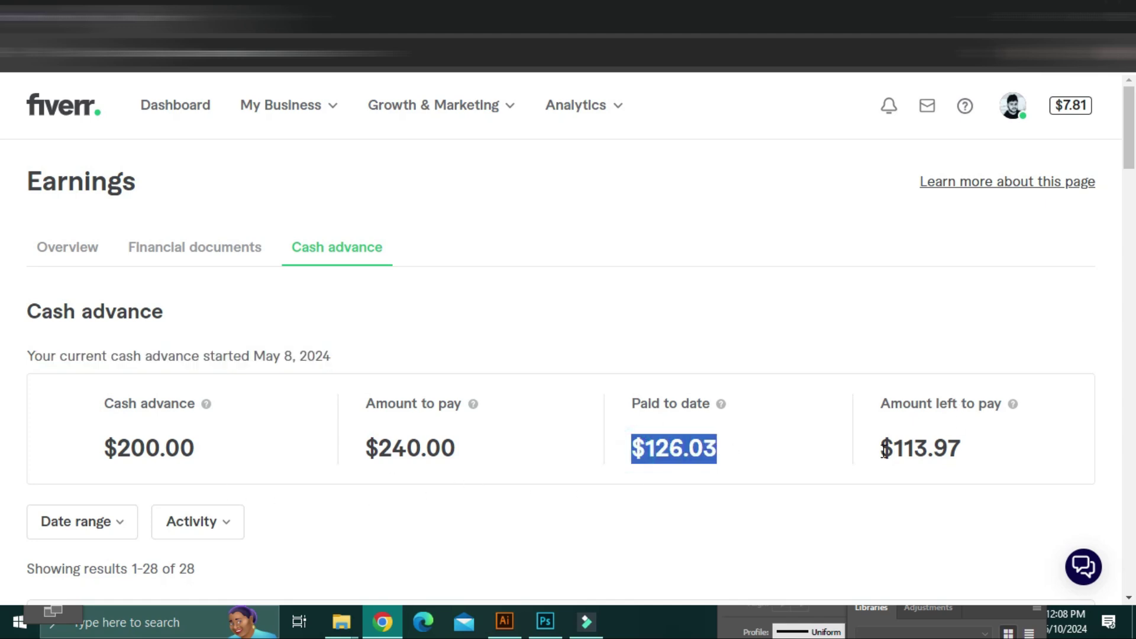
pyautogui.moveTo(882, 449); pyautogui.dragTo(981, 449)
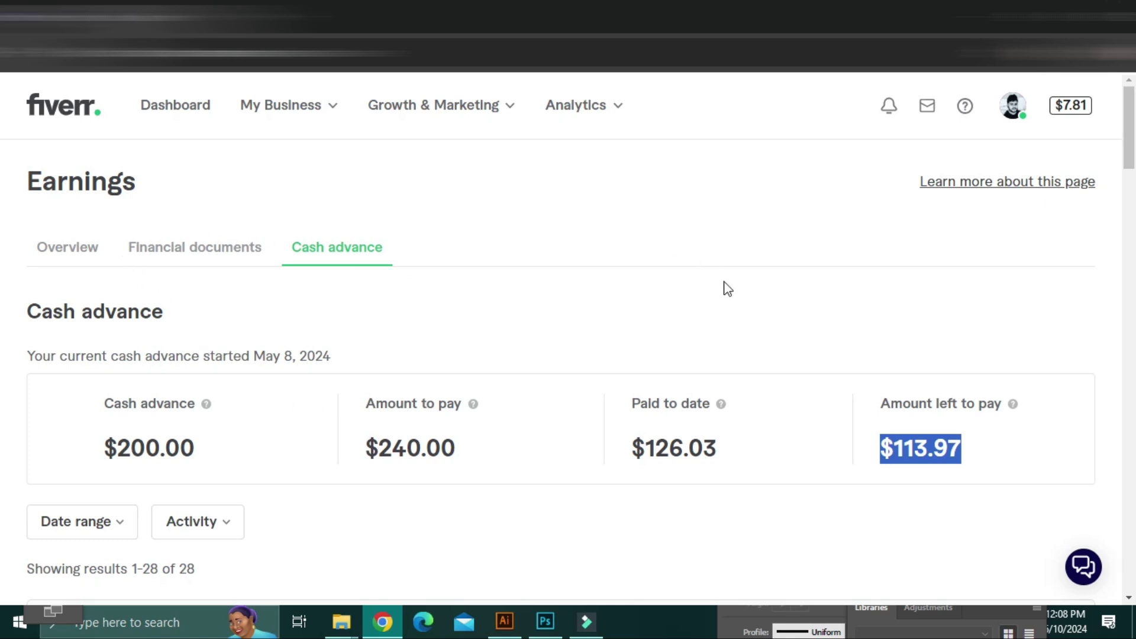
pyautogui.scroll(-1, 726, 285)
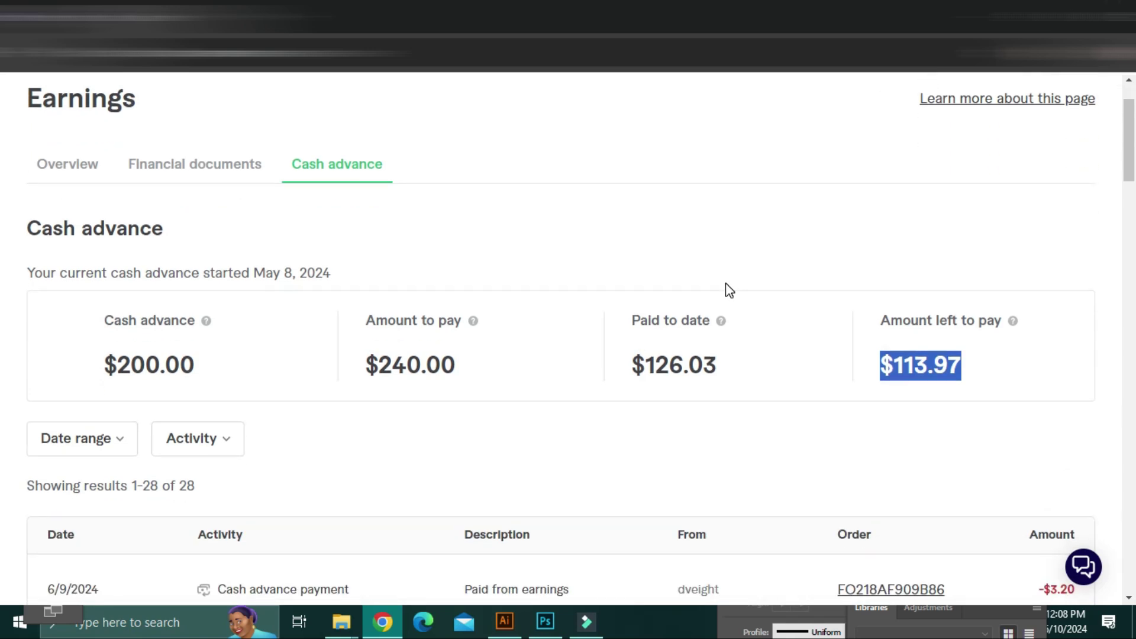
pyautogui.scroll(1, 726, 290)
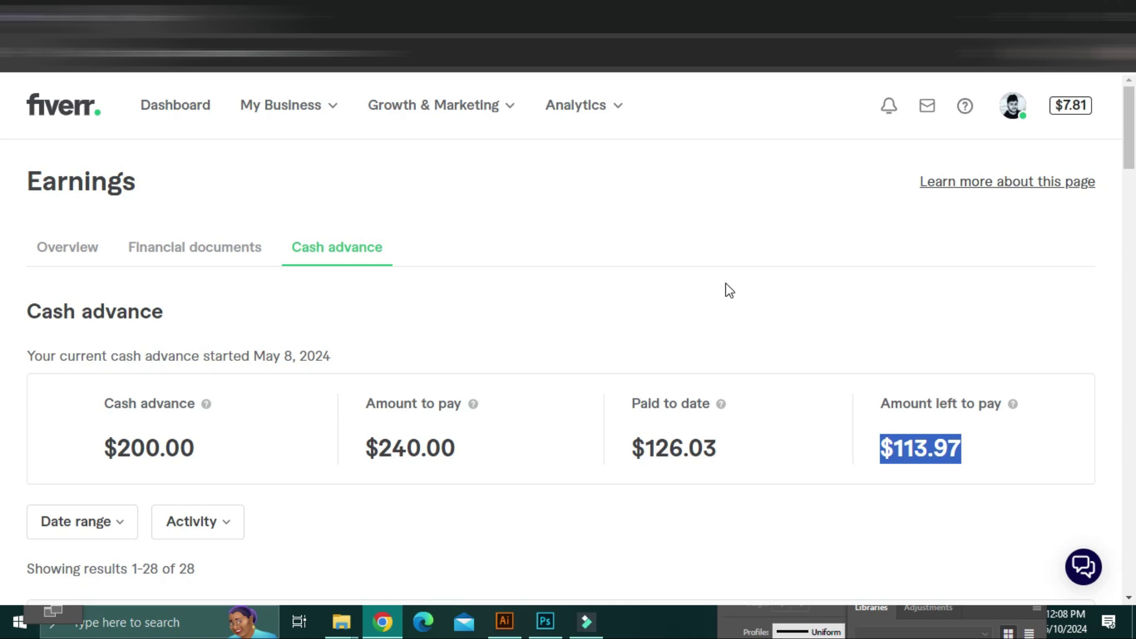
# Return to the Earnings overview showing $7.81 available, then open the My Business list.
pyautogui.click(86, 255)
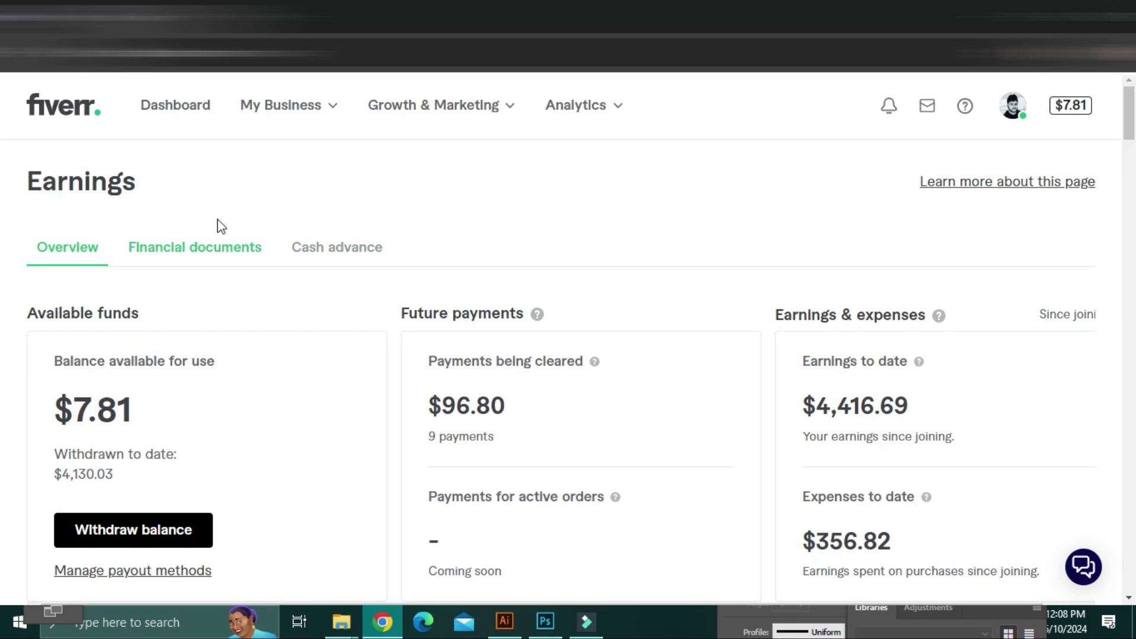
pyautogui.click(333, 113)
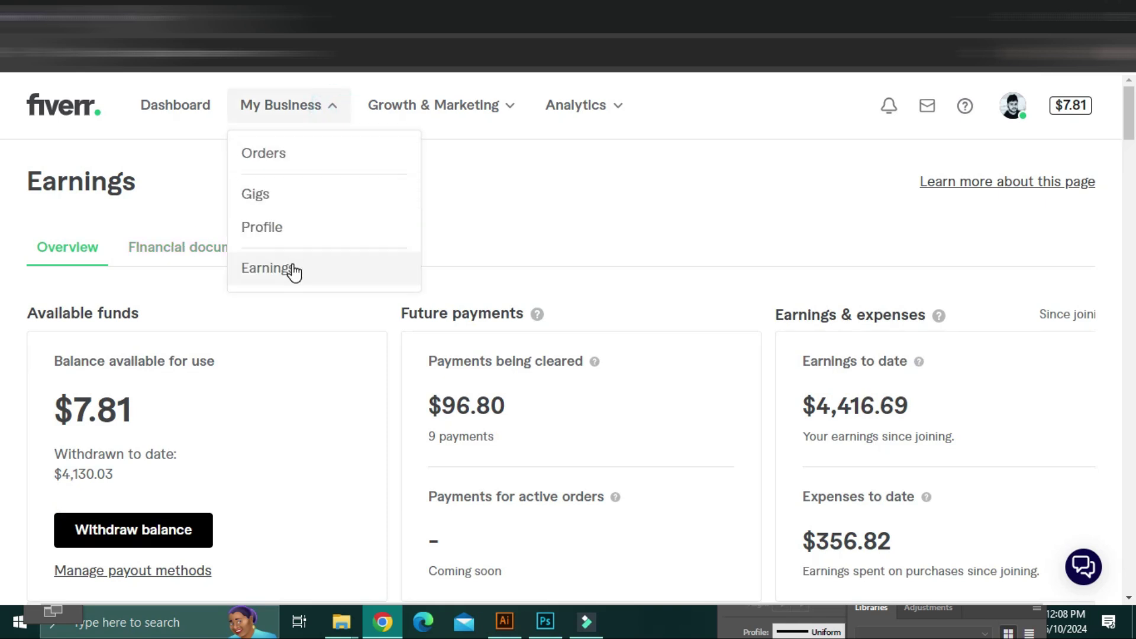